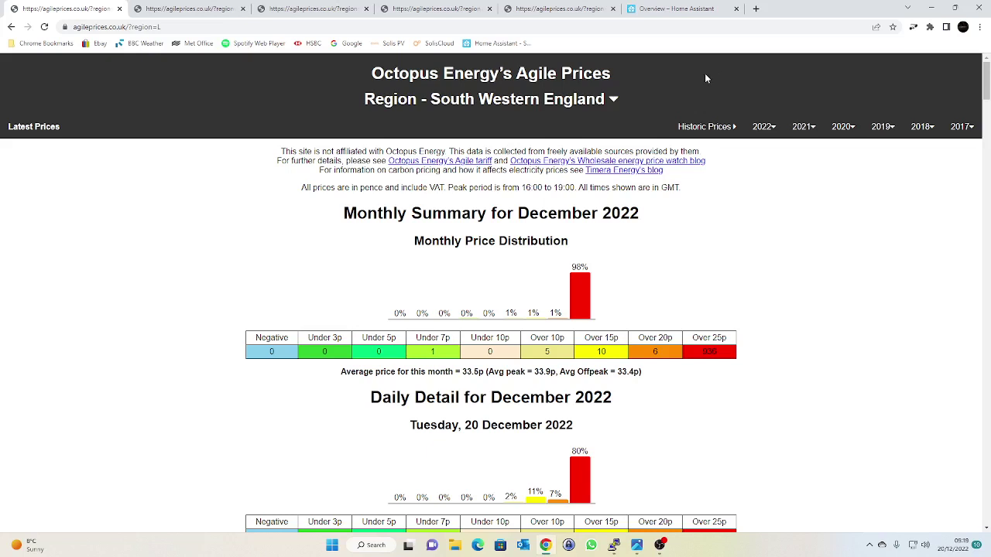
Switch to Home Assistant and examine the Agile rates on the Home dashboard.
{"action": "left_click", "coordinate": [676, 9]}
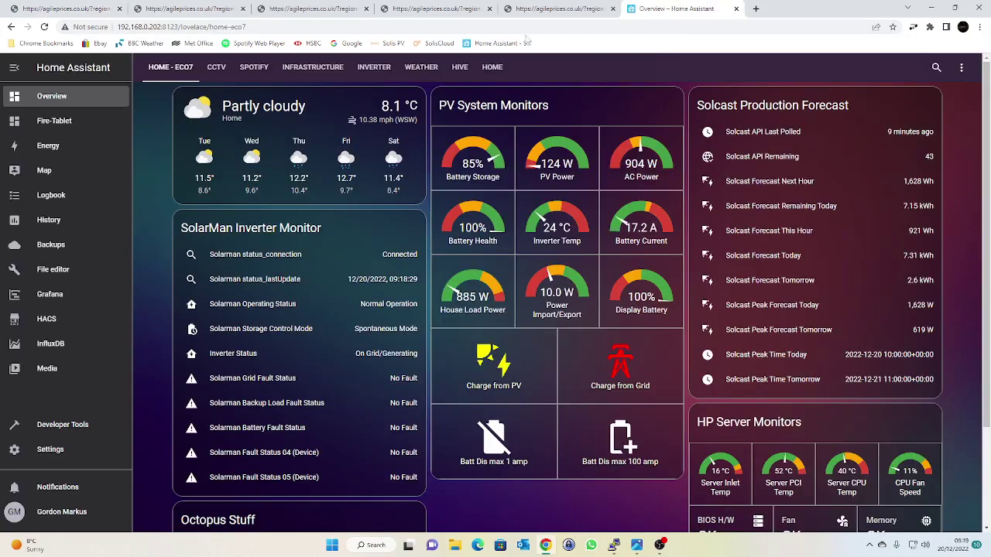
{"action": "left_click", "coordinate": [491, 67]}
{"action": "scroll", "coordinate": [602, 260], "scroll_direction": "down", "scroll_amount": 4}
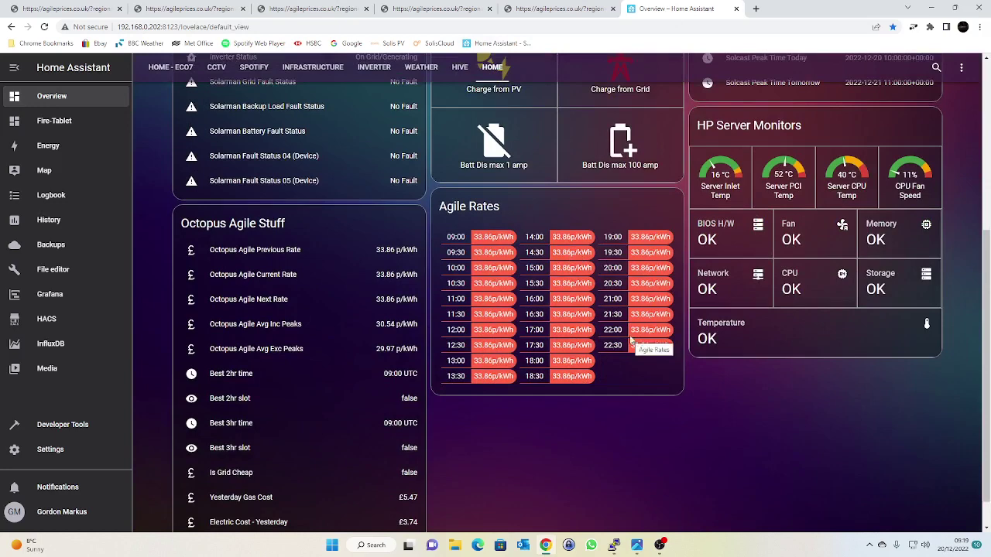
{"action": "scroll", "coordinate": [631, 340], "scroll_direction": "up", "scroll_amount": 2}
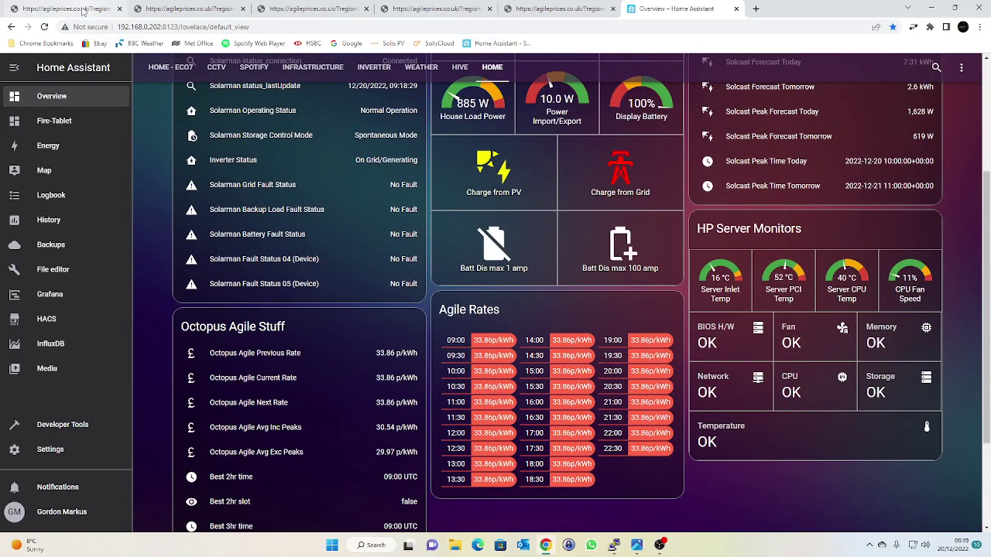
Compare the agileprices.co.uk monthly summaries for South Western England from December back to August 2022.
{"action": "left_click", "coordinate": [83, 10]}
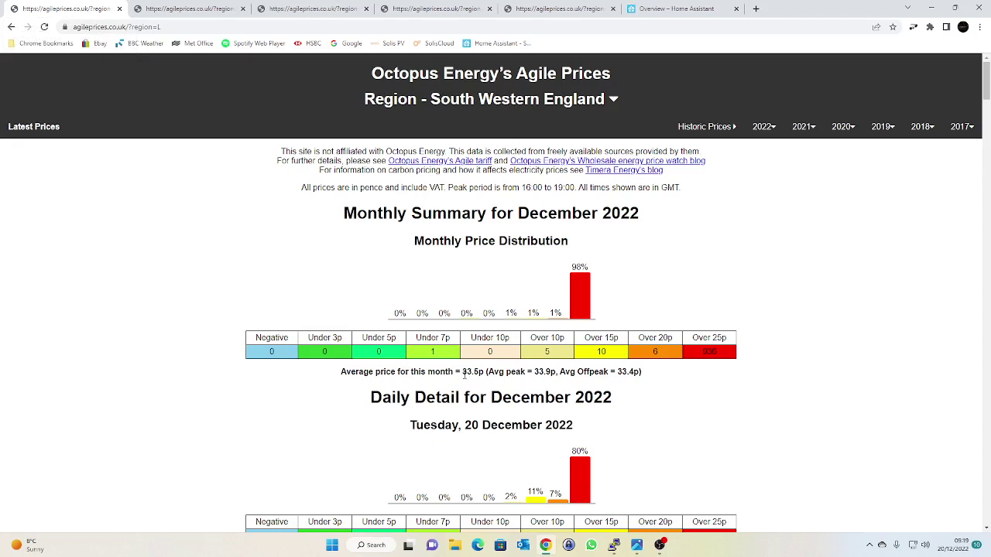
{"action": "left_click", "coordinate": [164, 16]}
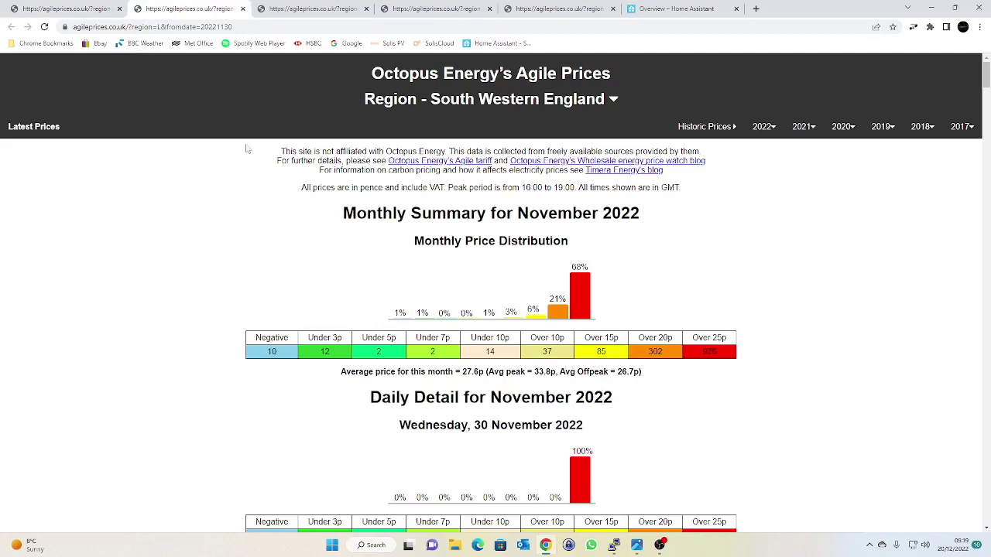
{"action": "left_click", "coordinate": [307, 10]}
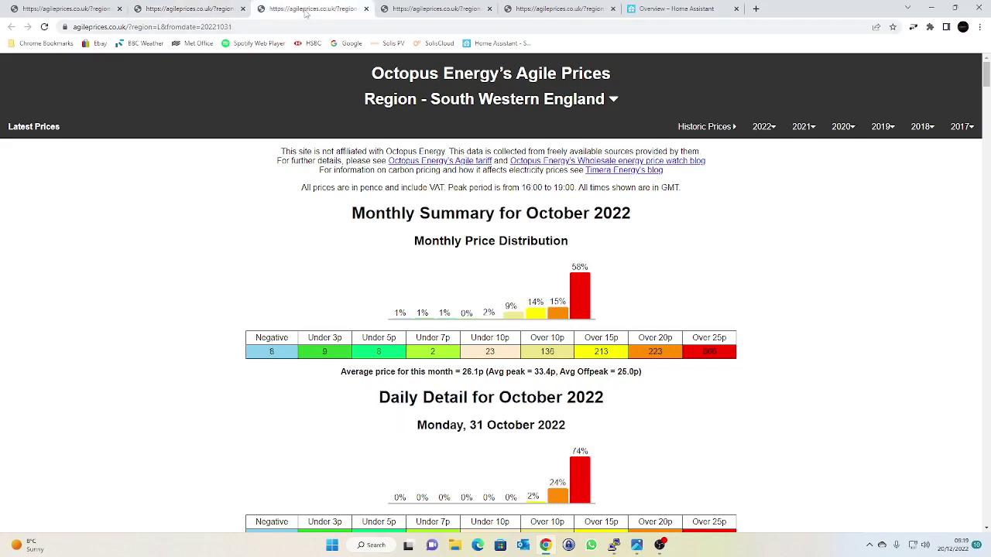
{"action": "left_click", "coordinate": [420, 12]}
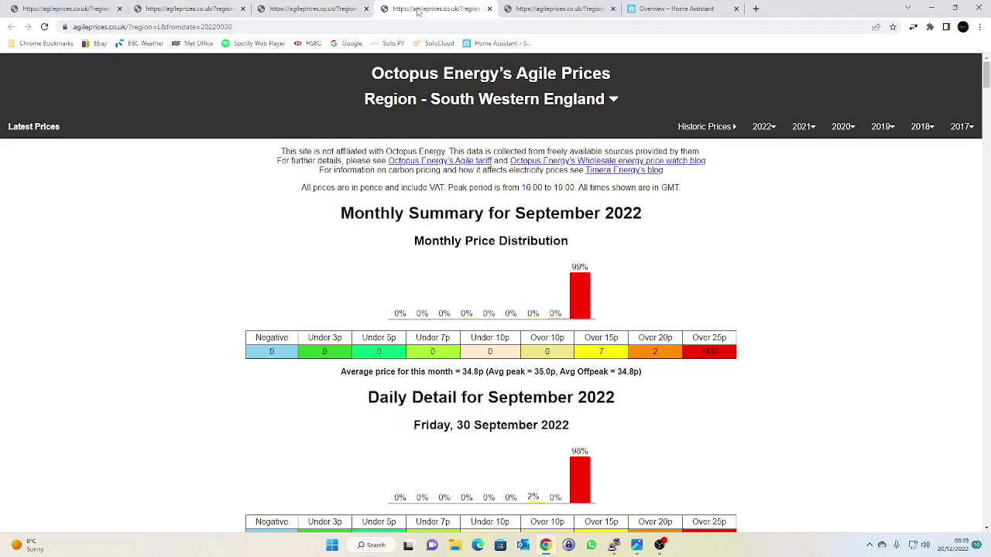
{"action": "left_click", "coordinate": [555, 9]}
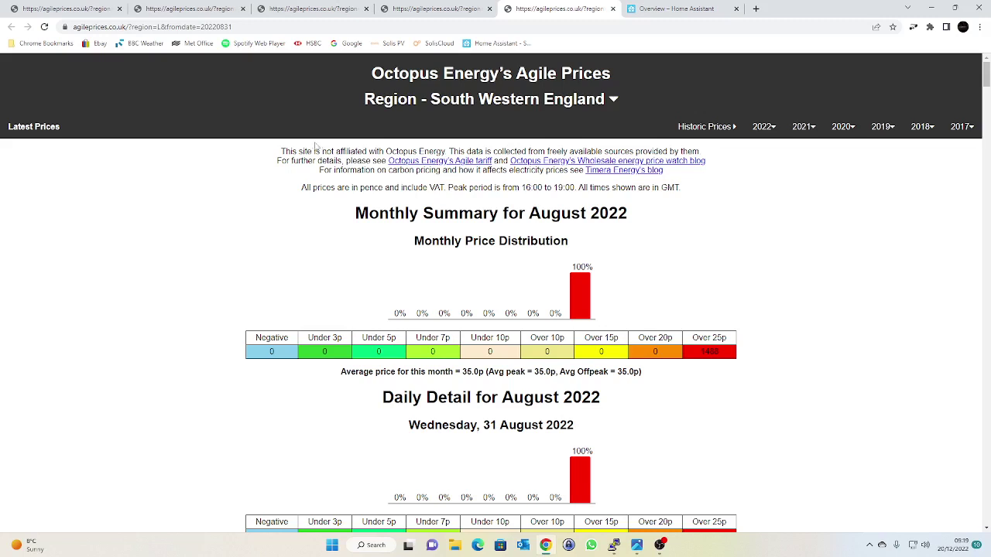
Examine the Agile 2018 and Flex eco tariff cost comparison in the open image viewer, and return to the browser.
{"action": "mouse_move", "coordinate": [99, 13]}
{"action": "mouse_move", "coordinate": [637, 547]}
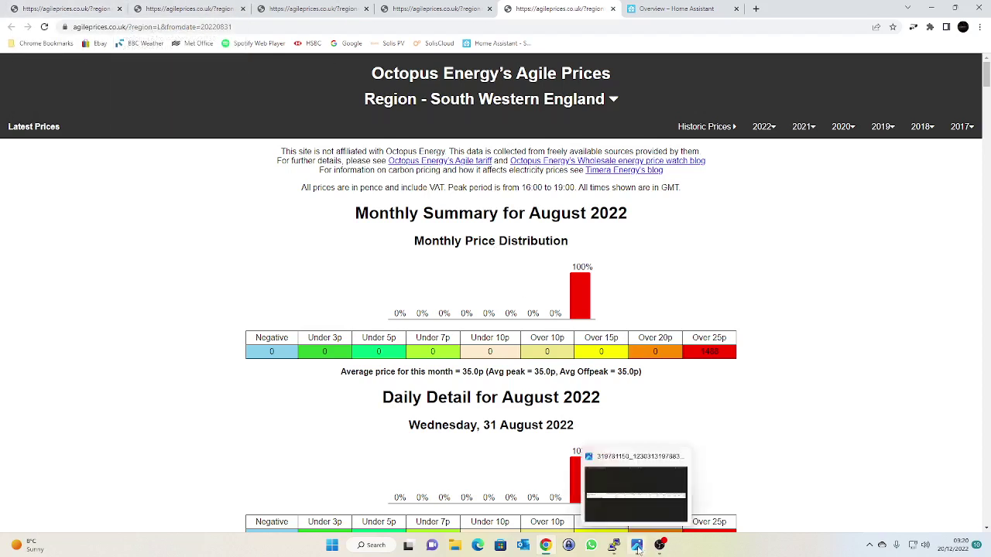
{"action": "left_click", "coordinate": [619, 507]}
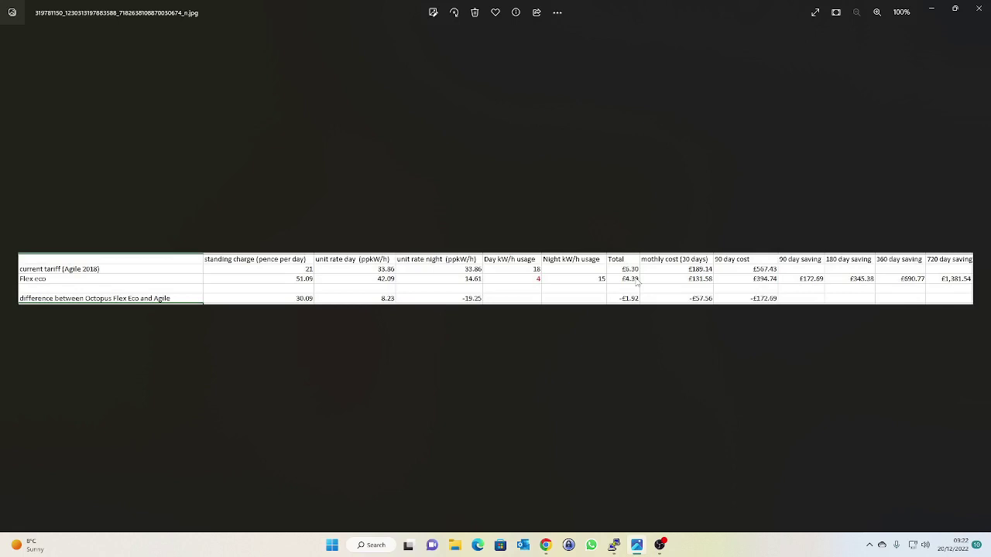
{"action": "left_click", "coordinate": [931, 9]}
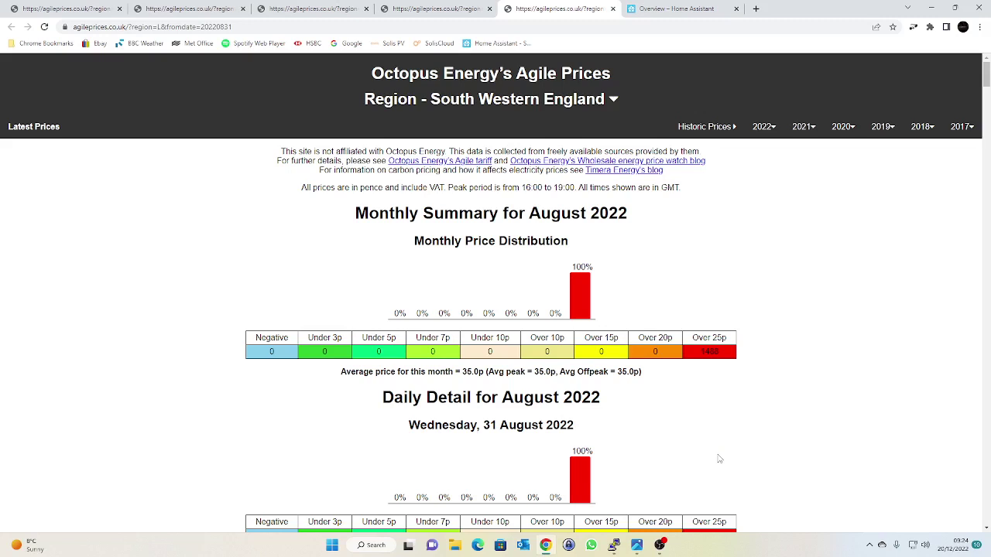
In the Raspberry Pi terminal, print the working directory, change to /home/pi and list its files.
{"action": "mouse_move", "coordinate": [614, 545]}
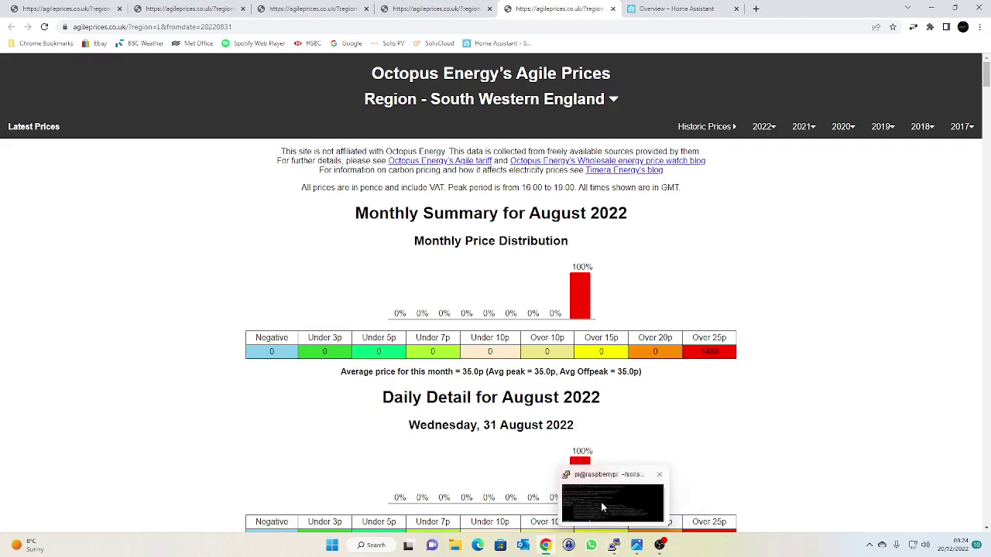
{"action": "left_click", "coordinate": [603, 507]}
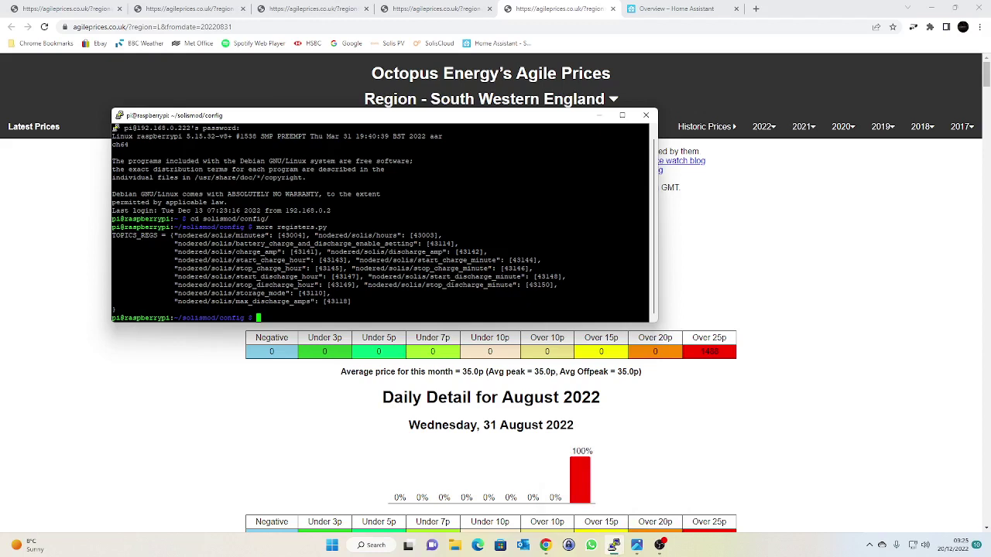
{"action": "type", "text": "pwd"}
{"action": "key", "text": "Return"}
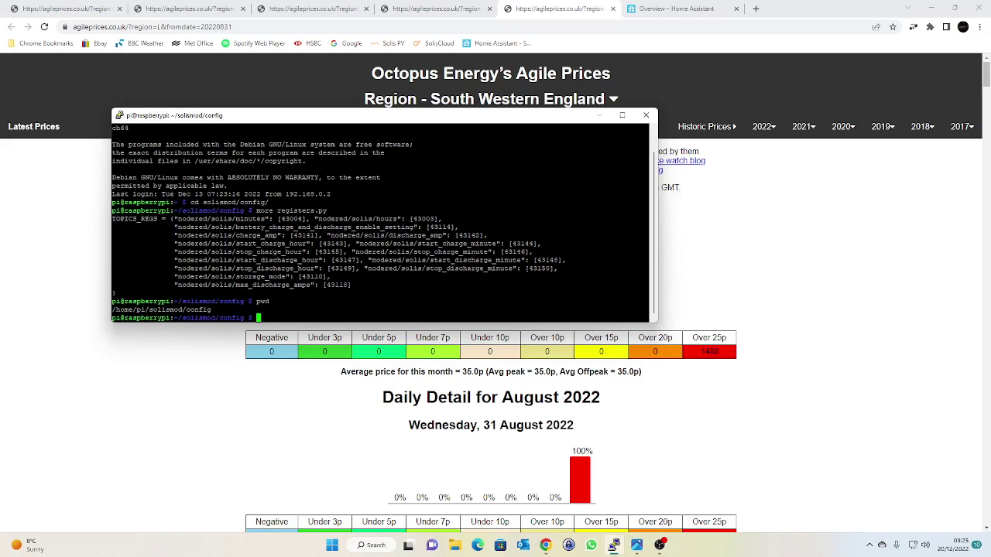
{"action": "type", "text": "cd /home/pi"}
{"action": "key", "text": "Return"}
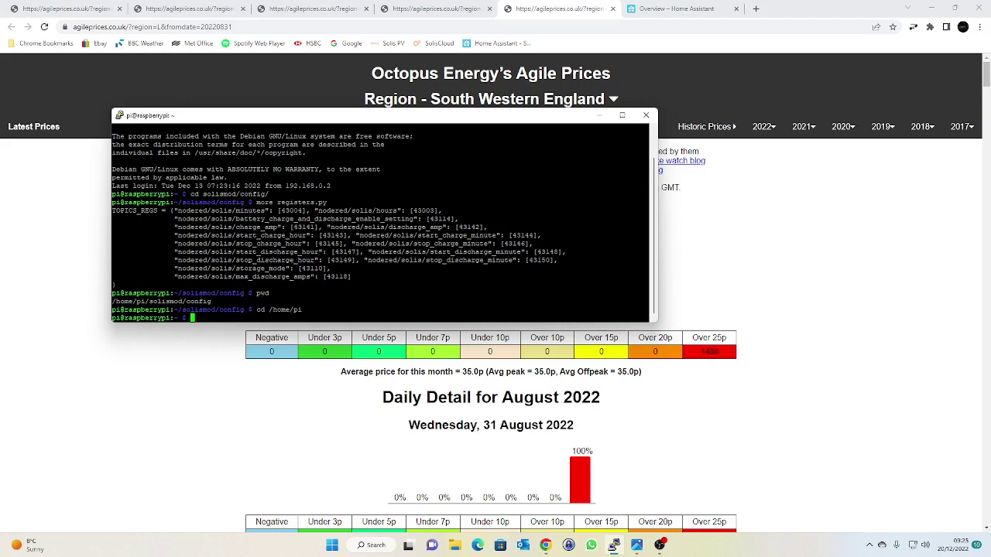
{"action": "type", "text": "ls"}
{"action": "key", "text": "Return"}
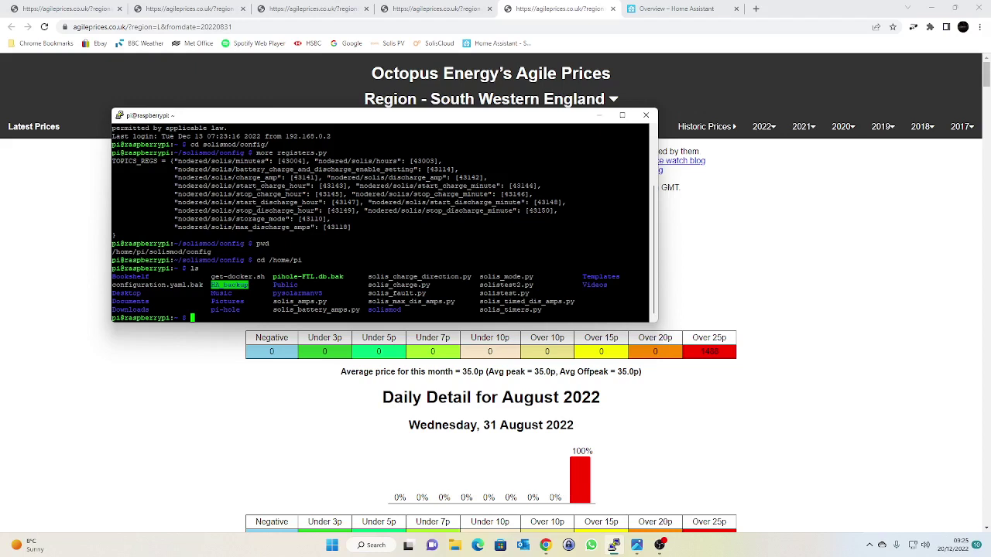
Display the contents of solis_max_dis_amps.py with the more command.
{"action": "left_click_drag", "start_coordinate": [368, 301], "coordinate": [455, 301]}
{"action": "type", "text": "more"}
{"action": "type", "text": "solis_max_dis_amps.py"}
{"action": "key", "text": "Return"}
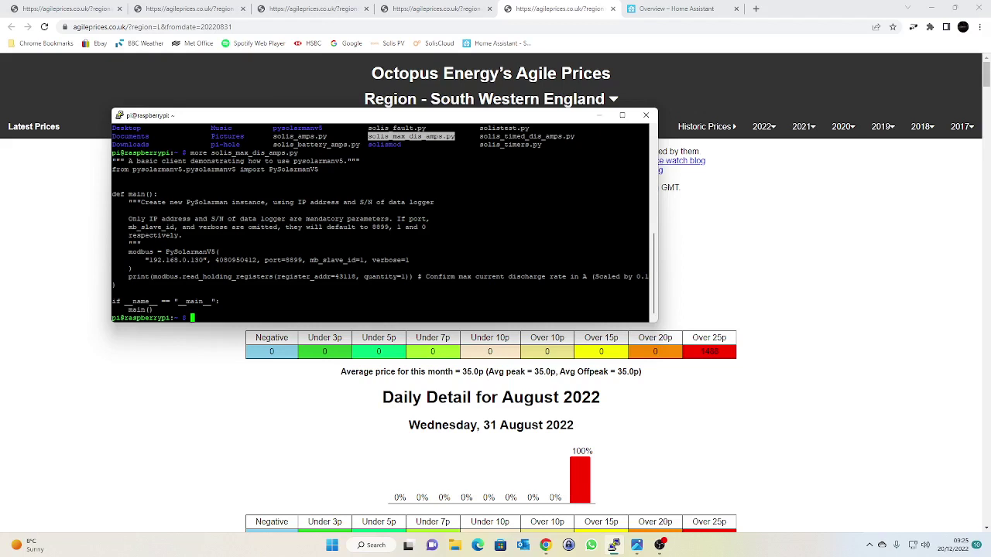
Run solis_max_dis_amps.py with python3 to read the inverter's maximum discharge current.
{"action": "type", "text": "python3"}
{"action": "type", "text": "solis_max_dis_amps.py"}
{"action": "key", "text": "Return"}
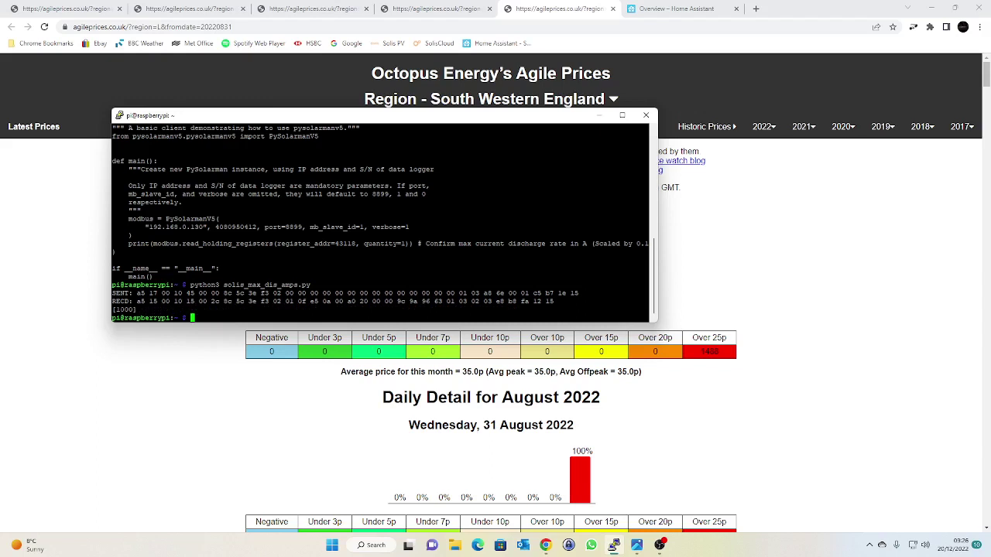
Switch to Home Assistant, open the automations list in the settings and look through it.
{"action": "left_click", "coordinate": [672, 10]}
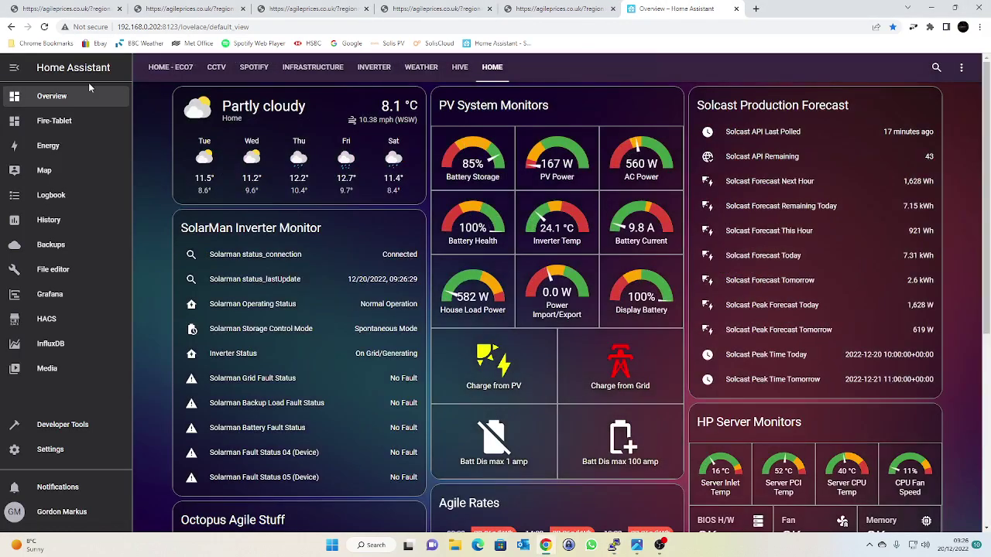
{"action": "left_click", "coordinate": [52, 450]}
{"action": "left_click", "coordinate": [489, 182]}
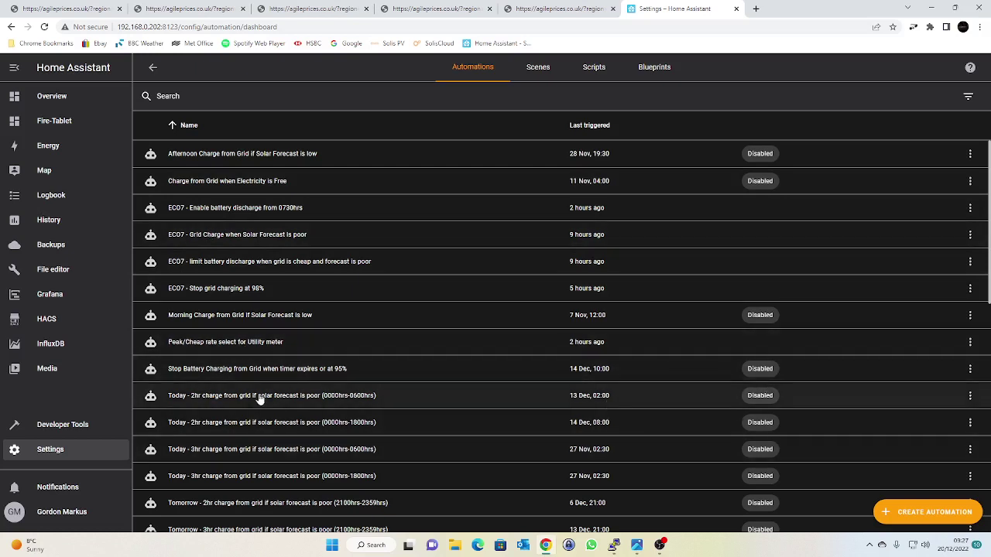
{"action": "scroll", "coordinate": [314, 406], "scroll_direction": "down", "scroll_amount": 1}
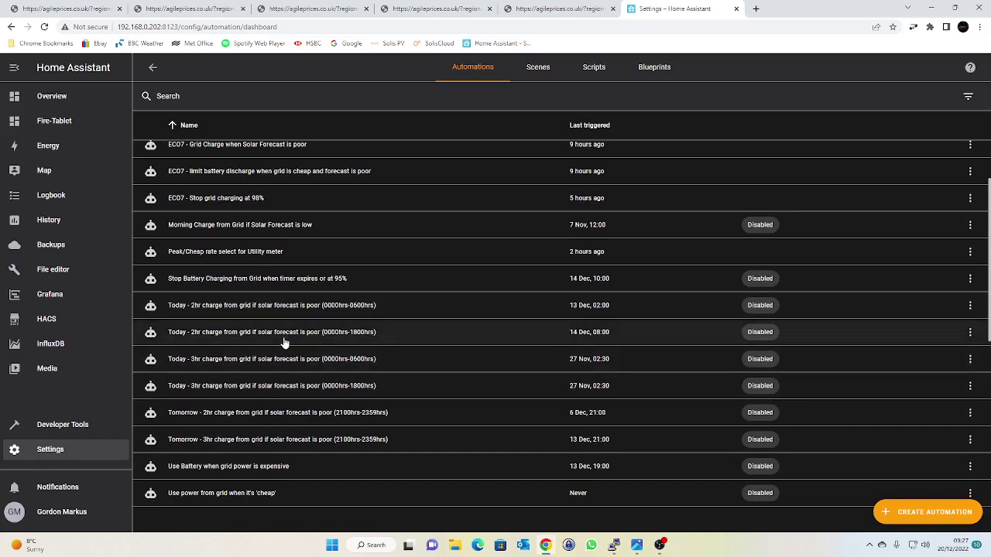
{"action": "scroll", "coordinate": [317, 348], "scroll_direction": "up", "scroll_amount": 1}
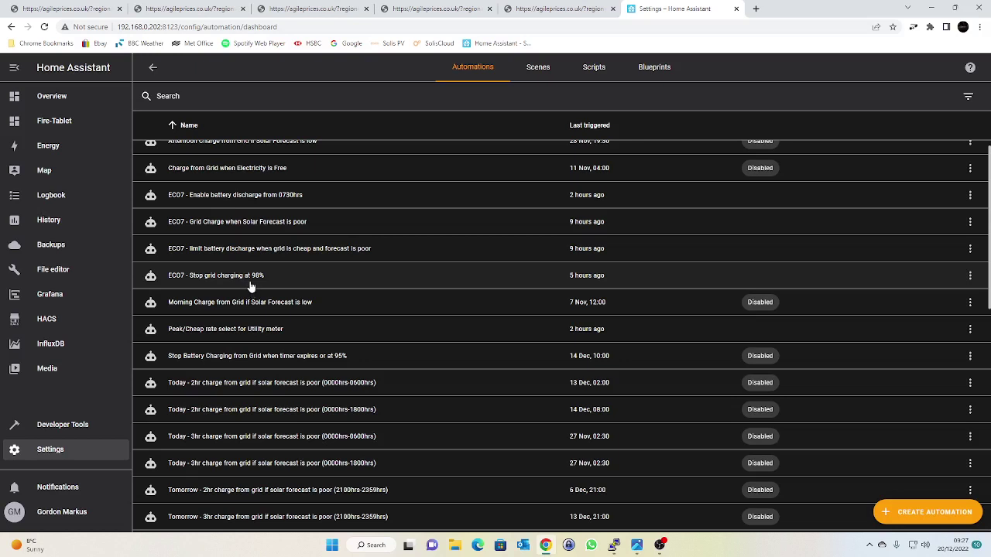
Review the ECO7 automations for grid charging and limiting battery discharge on poor forecasts, expanding the discharge limit's action.
{"action": "left_click", "coordinate": [235, 225]}
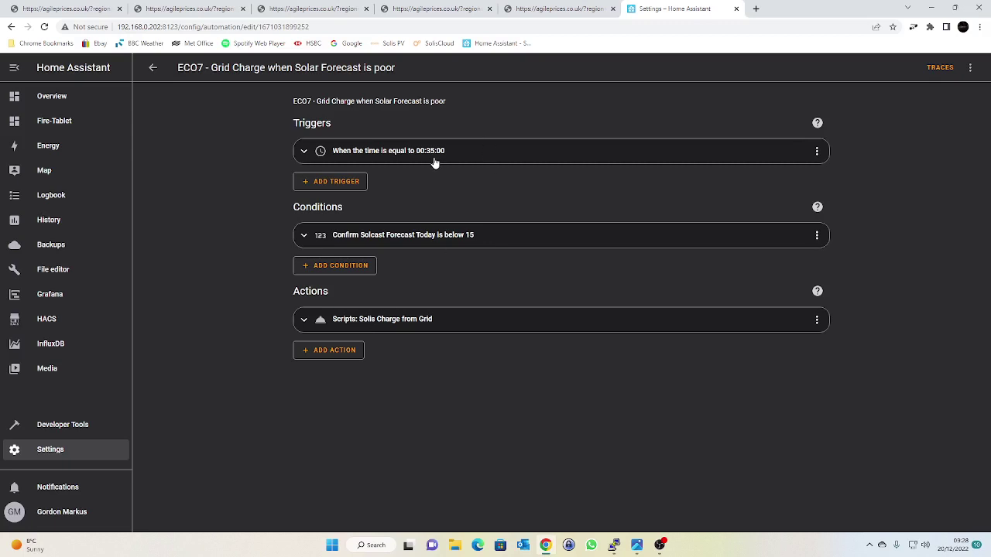
{"action": "left_click", "coordinate": [152, 68]}
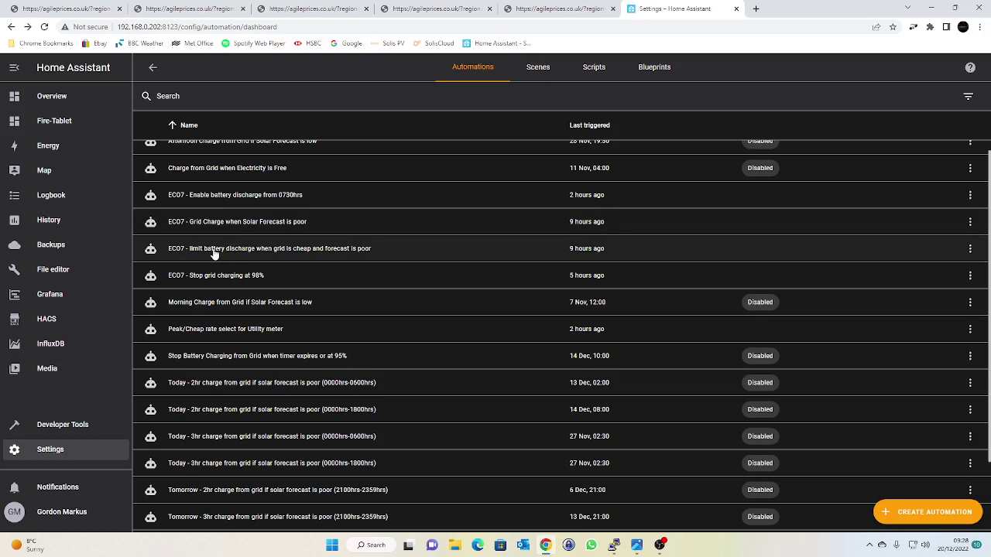
{"action": "left_click", "coordinate": [309, 252]}
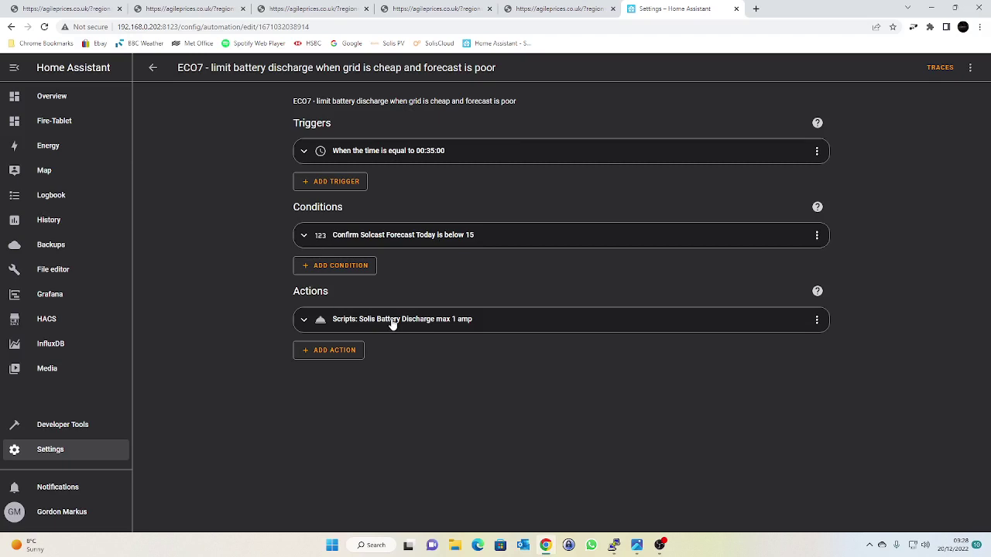
{"action": "left_click", "coordinate": [303, 322]}
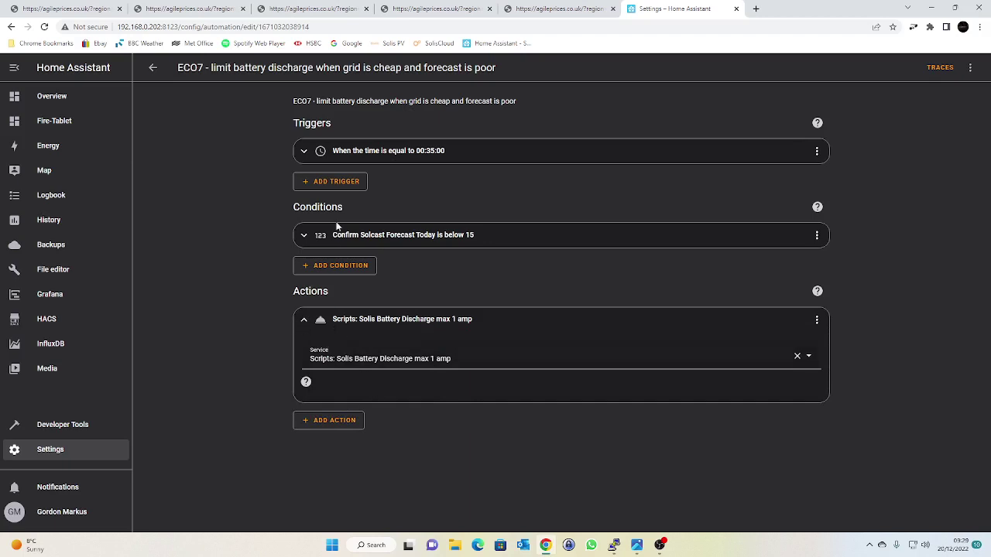
{"action": "left_click", "coordinate": [152, 67]}
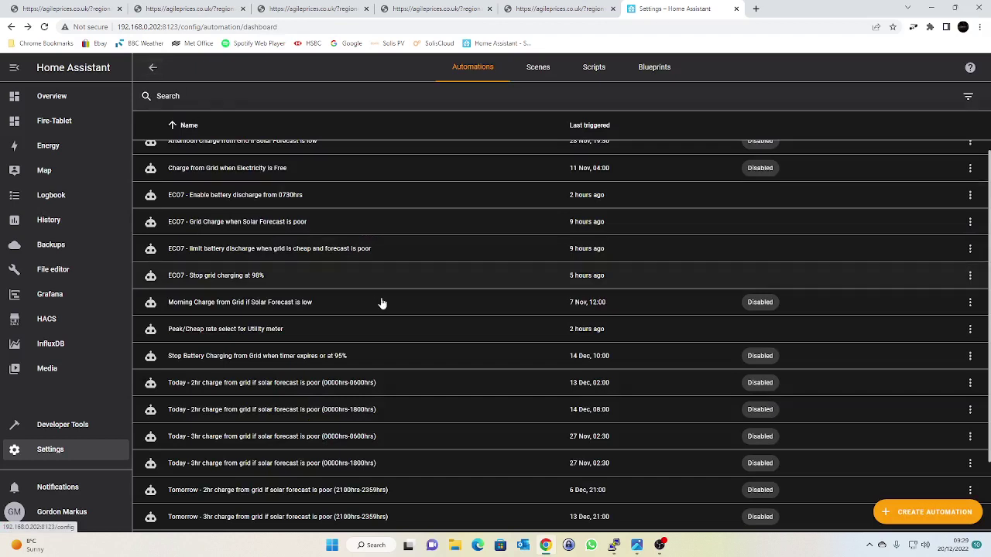
Review the triggers and actions of the ECO7 automations for stopping grid charging at 98% and enabling battery discharge from 0730hrs.
{"action": "left_click", "coordinate": [222, 277]}
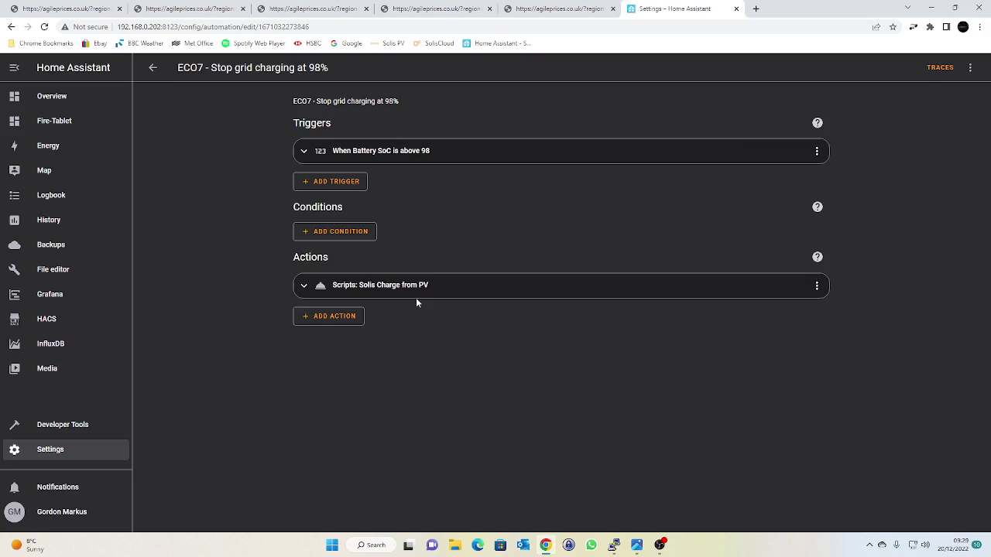
{"action": "left_click", "coordinate": [153, 69]}
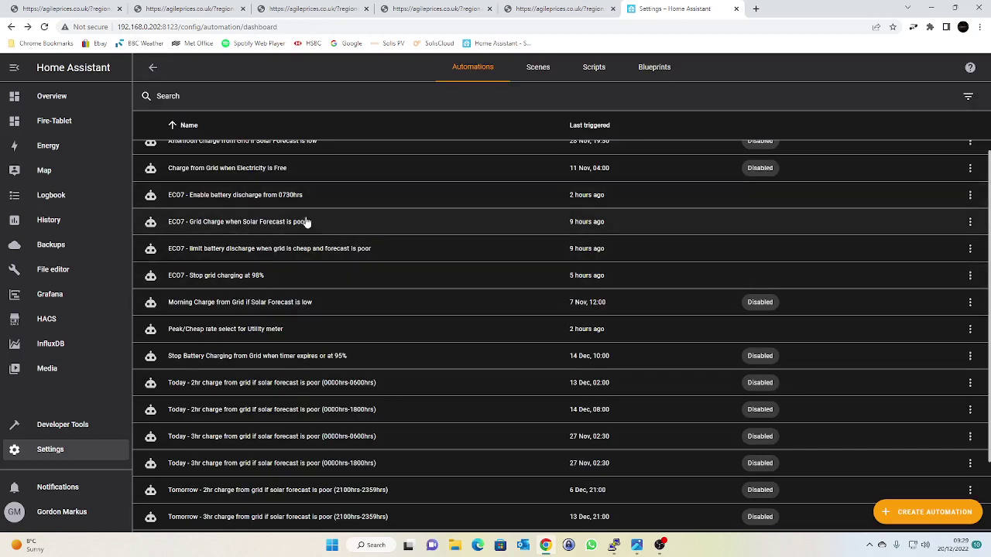
{"action": "left_click", "coordinate": [255, 197]}
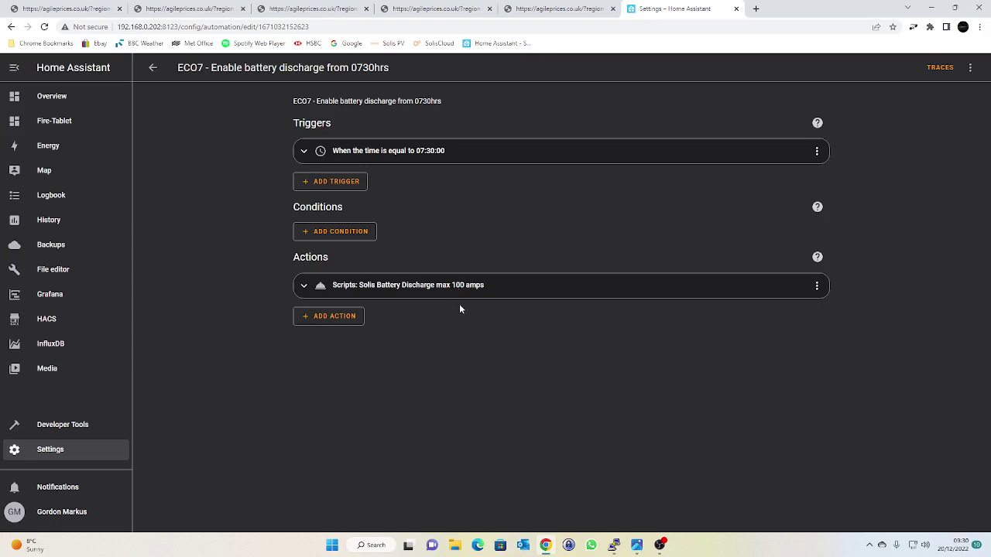
Examine the Battery Current history graph from the Home - ECO7 dashboard and close it.
{"action": "left_click", "coordinate": [58, 101]}
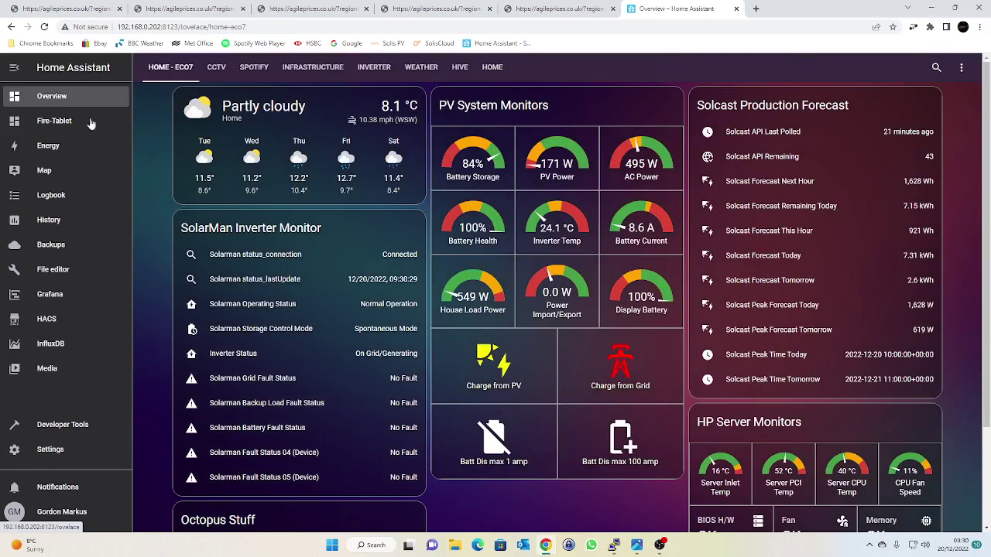
{"action": "left_click", "coordinate": [634, 235]}
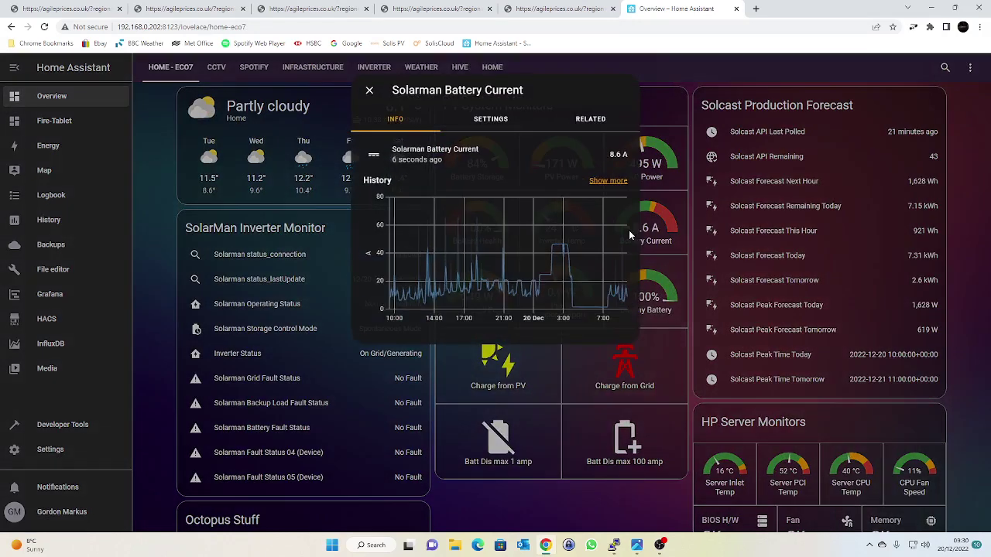
{"action": "mouse_move", "coordinate": [607, 309]}
{"action": "mouse_move", "coordinate": [538, 290]}
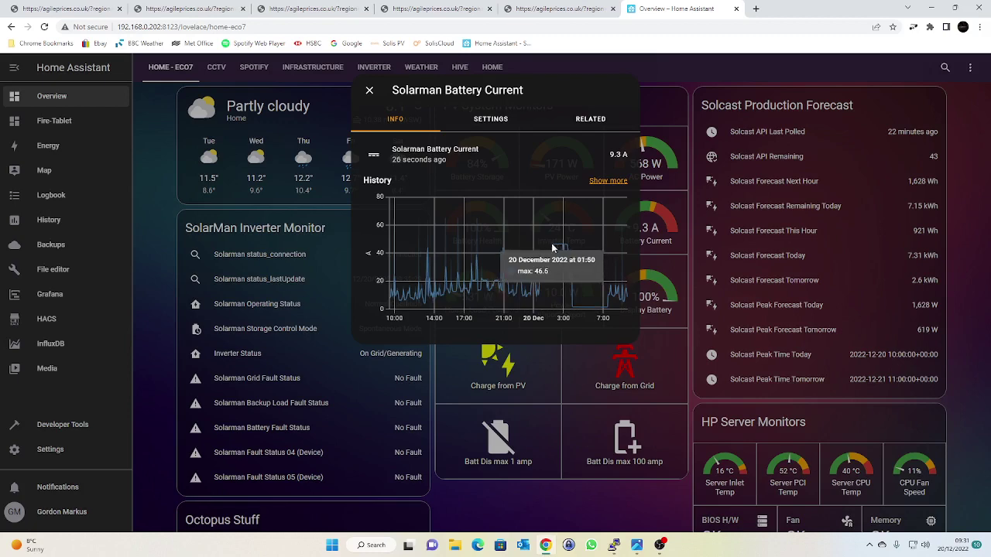
{"action": "left_click", "coordinate": [371, 91]}
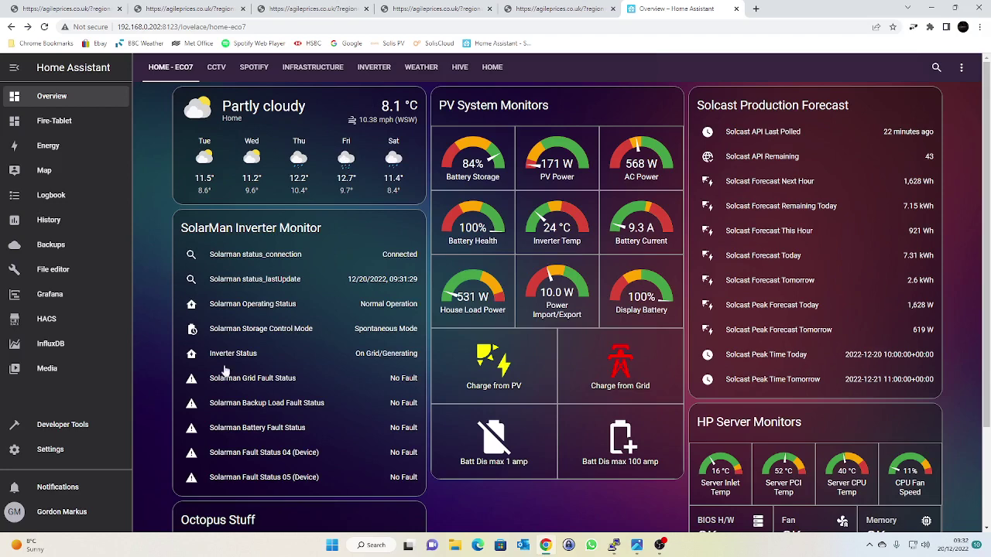
Open the Solis Battery Discharge max 1 amp script from the settings and review the topic and payload of its MQTT publish action.
{"action": "left_click", "coordinate": [51, 450]}
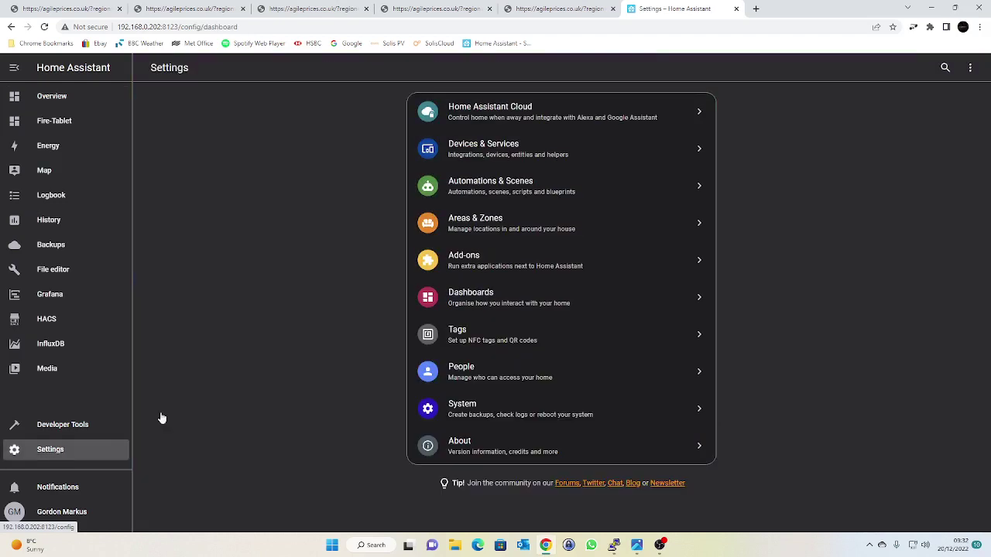
{"action": "left_click", "coordinate": [499, 188]}
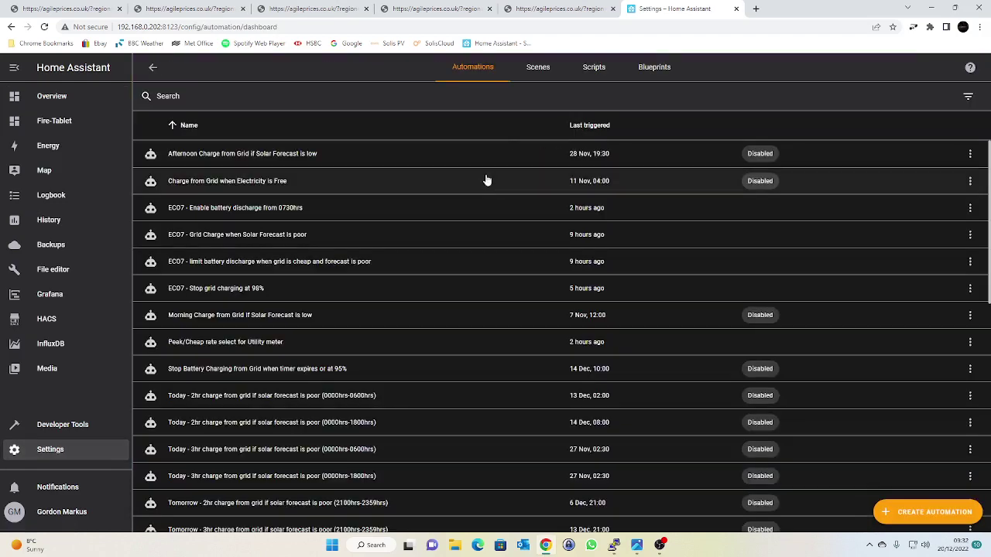
{"action": "left_click", "coordinate": [590, 67]}
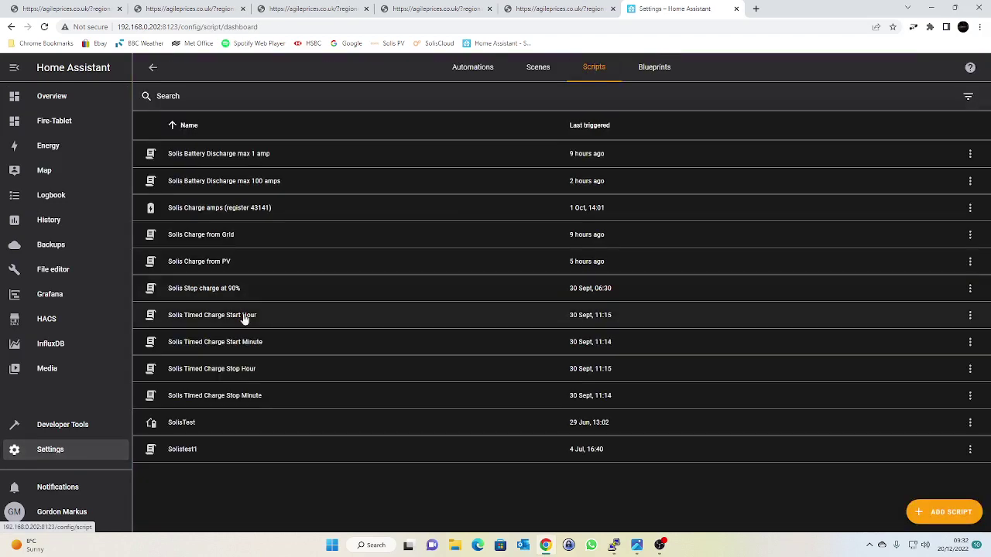
{"action": "left_click", "coordinate": [184, 154]}
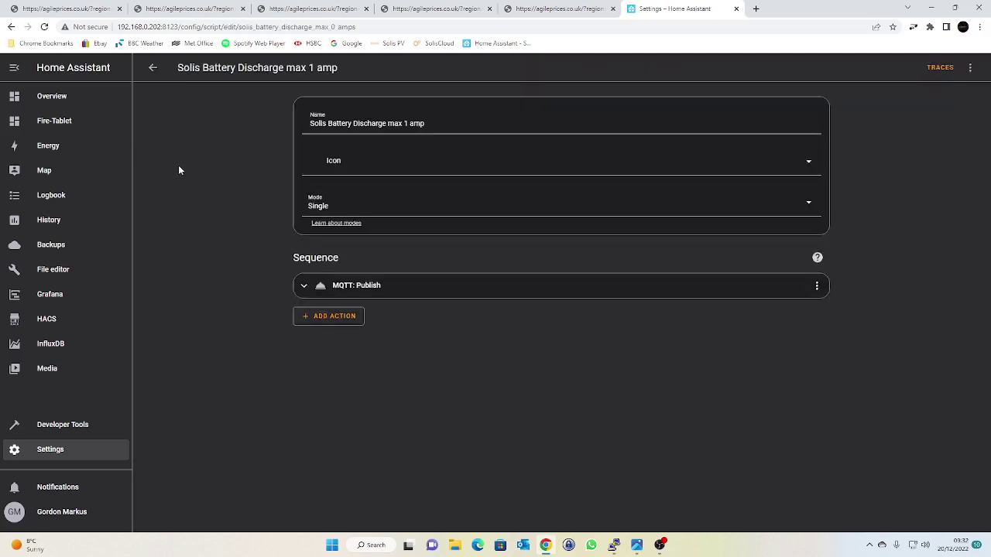
{"action": "left_click", "coordinate": [302, 286]}
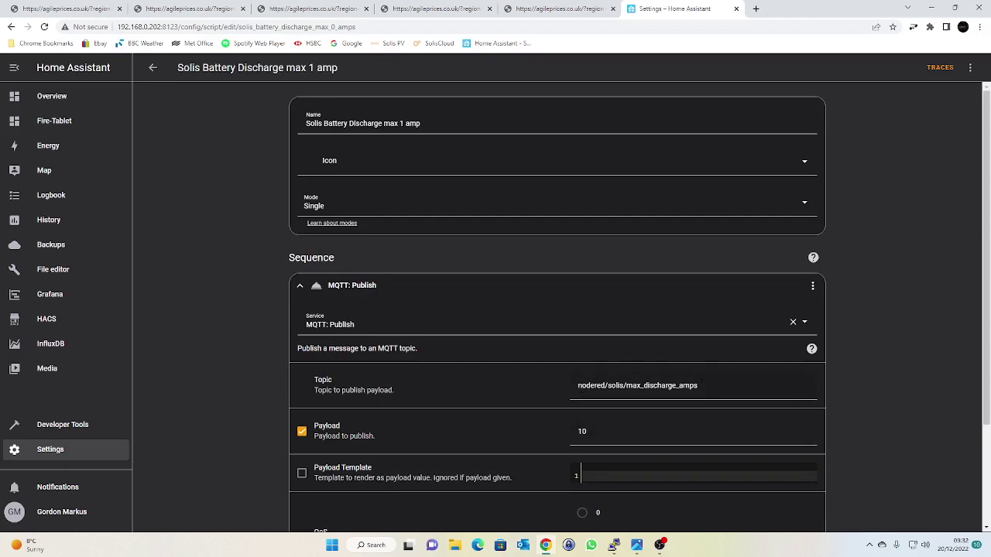
{"action": "scroll", "coordinate": [704, 380], "scroll_direction": "down", "scroll_amount": 1}
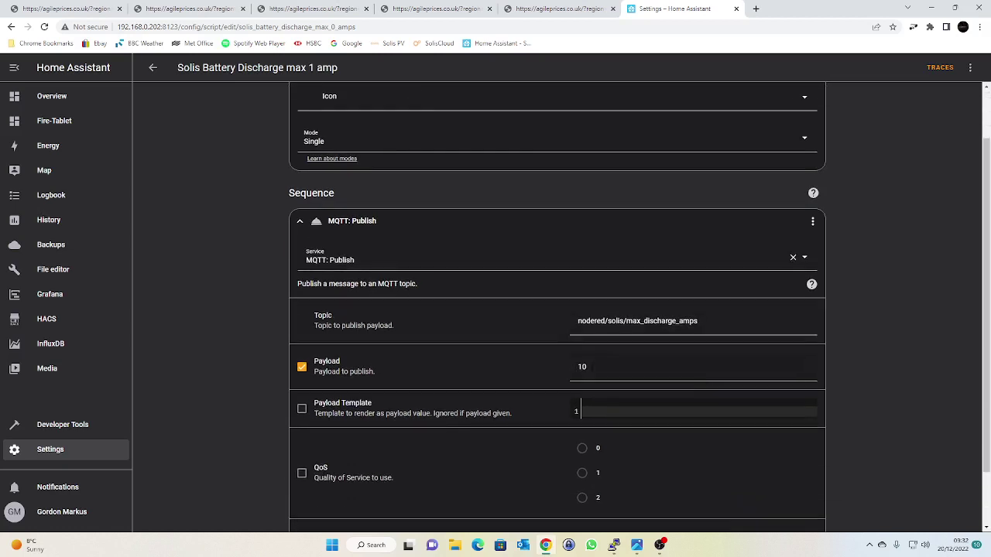
{"action": "scroll", "coordinate": [611, 427], "scroll_direction": "up", "scroll_amount": 1}
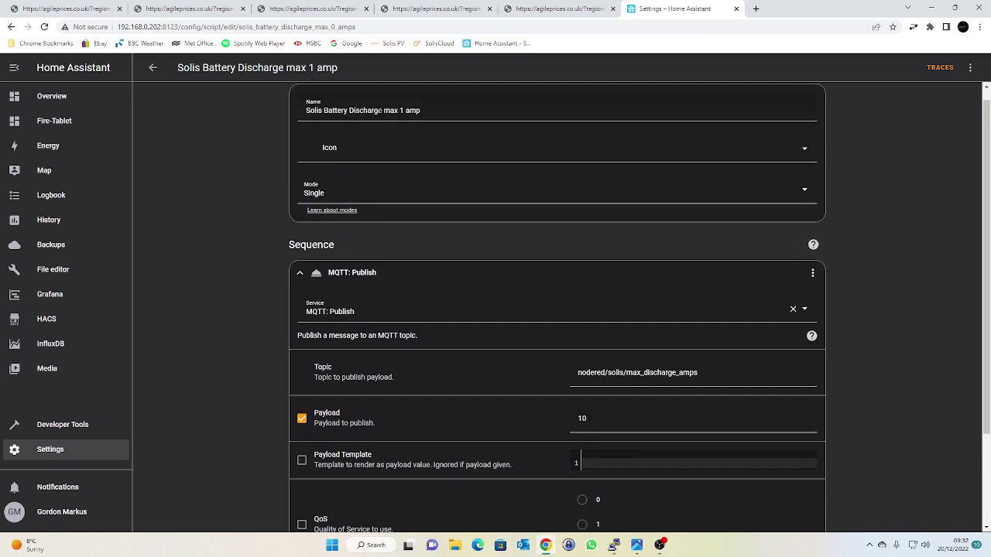
{"action": "left_click", "coordinate": [153, 67]}
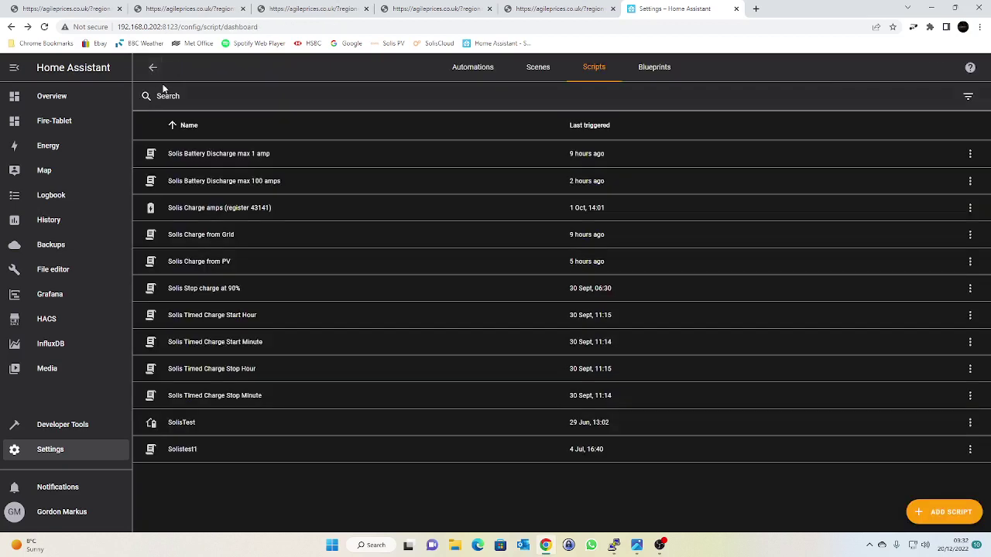
Review the MQTT publish action of the Solis Battery Discharge max 100 amps script and return to the scripts list.
{"action": "left_click", "coordinate": [215, 181]}
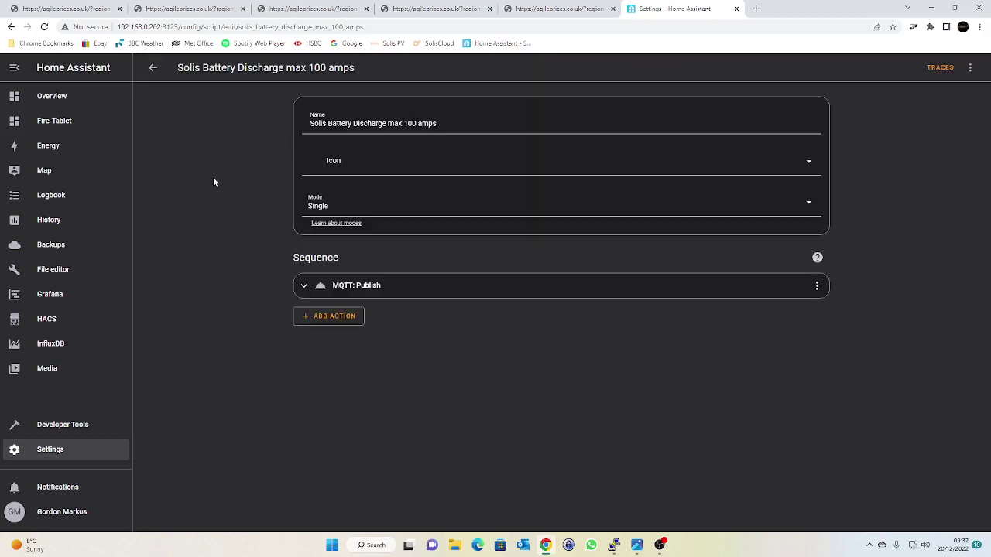
{"action": "left_click", "coordinate": [303, 289]}
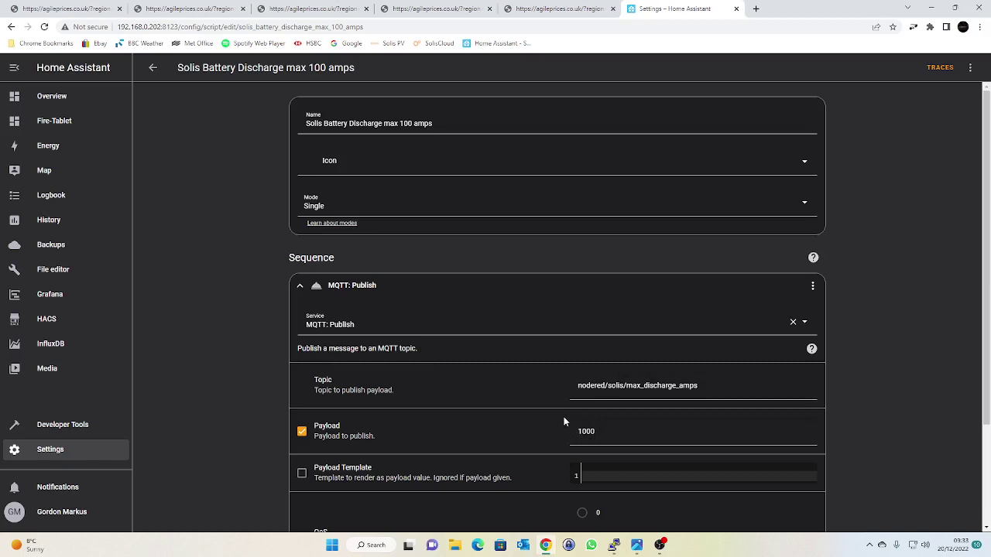
{"action": "scroll", "coordinate": [555, 419], "scroll_direction": "down", "scroll_amount": 1}
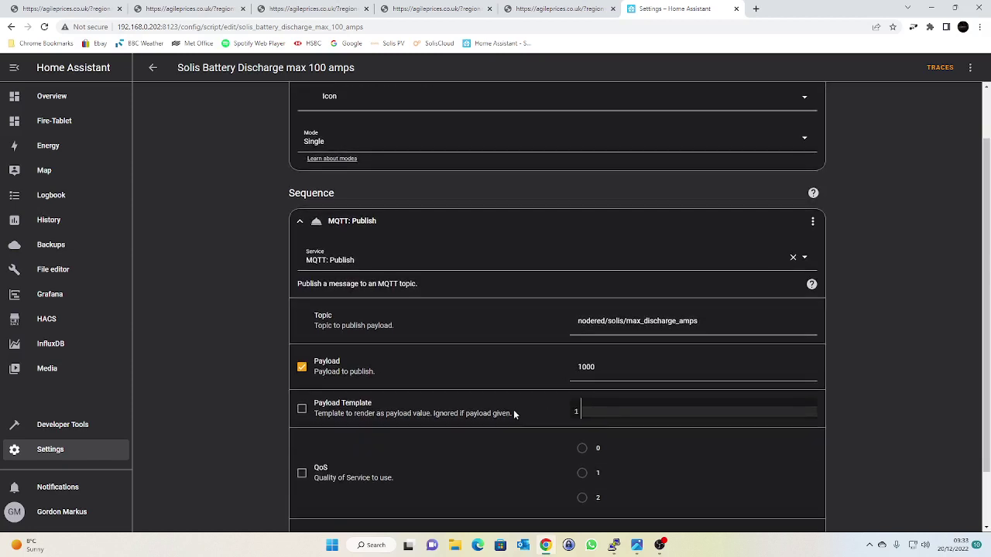
{"action": "scroll", "coordinate": [499, 384], "scroll_direction": "up", "scroll_amount": 1}
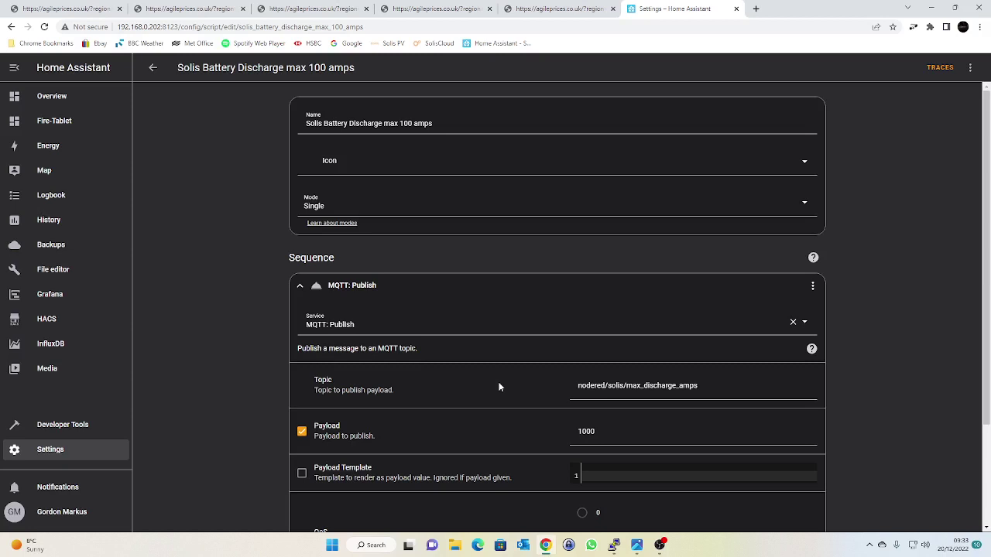
{"action": "left_click", "coordinate": [153, 70]}
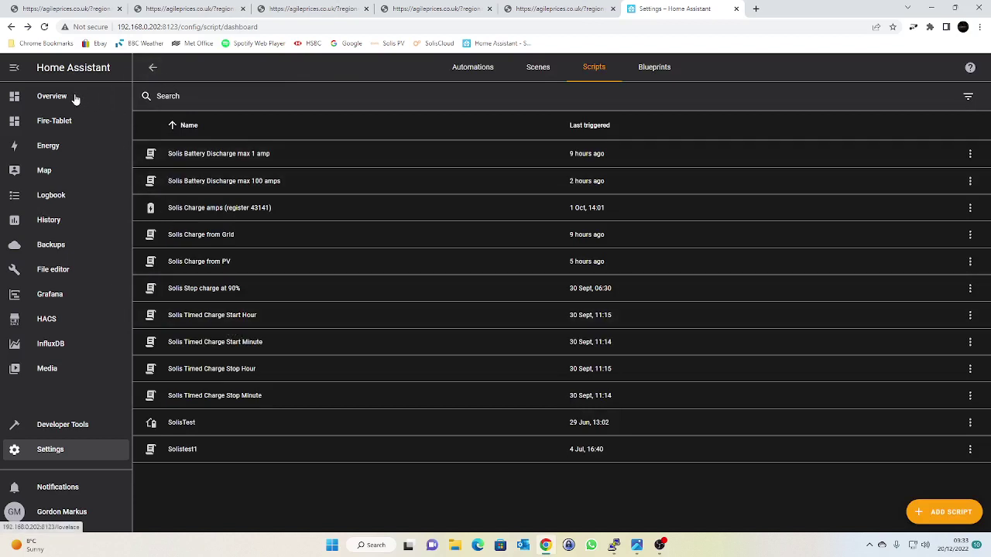
Examine the day's energy usage, solar production and source costs in the Energy dashboard, highlighting the Octopus Flex Eco7 offpeak cost.
{"action": "left_click", "coordinate": [48, 147]}
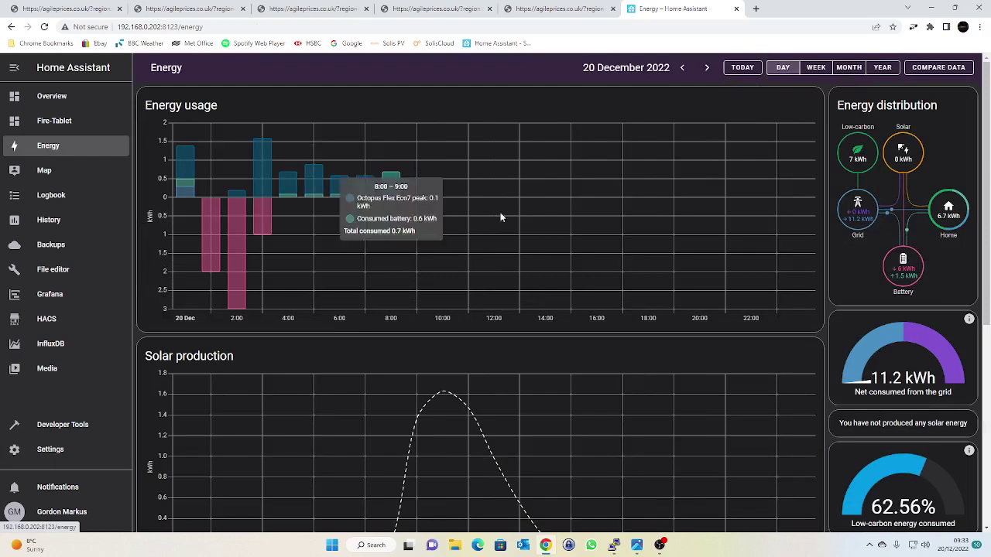
{"action": "scroll", "coordinate": [501, 291], "scroll_direction": "down", "scroll_amount": 3}
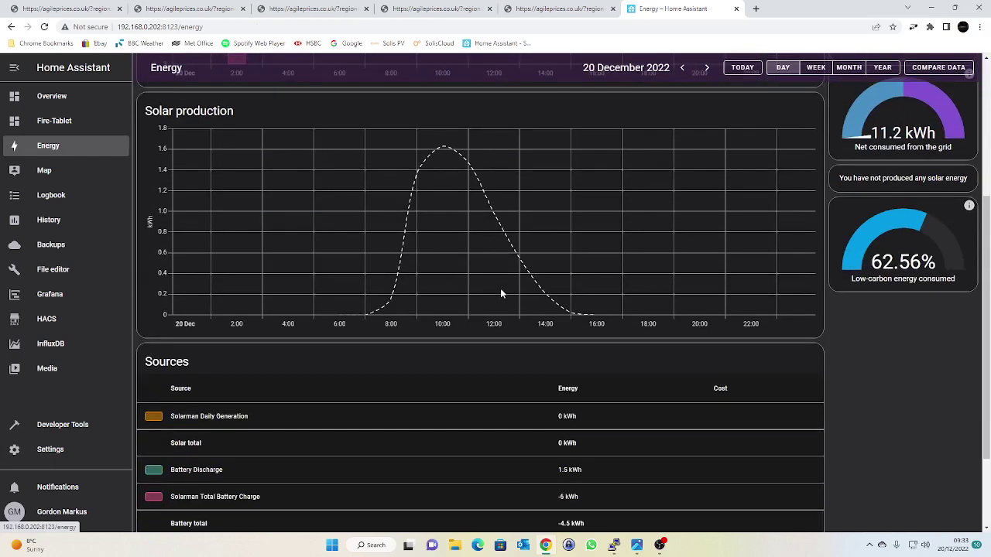
{"action": "scroll", "coordinate": [506, 280], "scroll_direction": "down", "scroll_amount": 2}
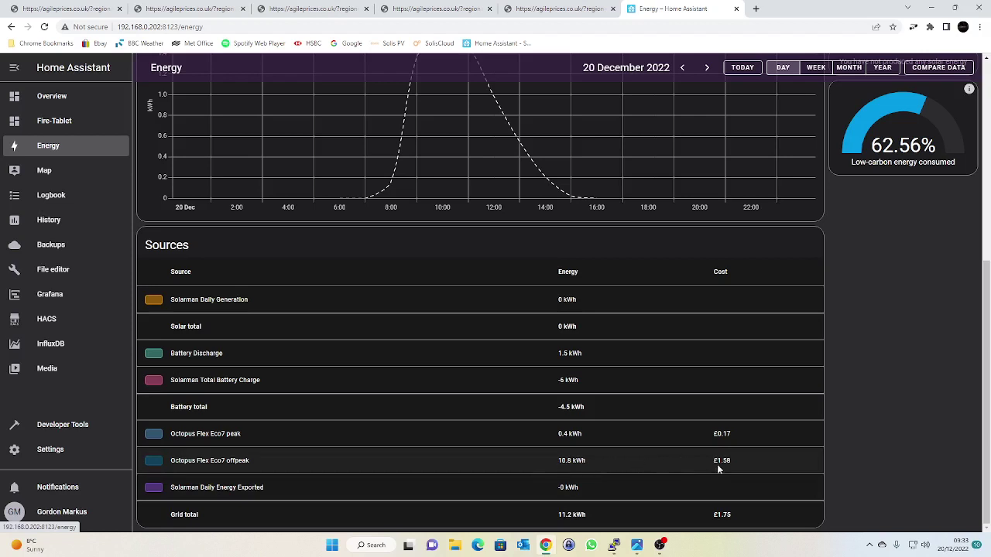
{"action": "left_click_drag", "start_coordinate": [713, 463], "coordinate": [743, 463]}
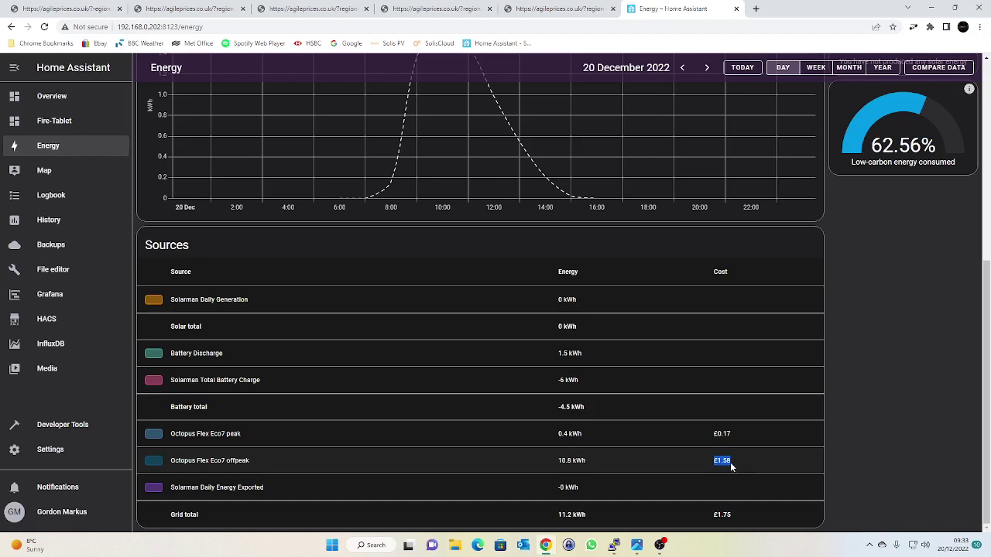
{"action": "left_click", "coordinate": [696, 438]}
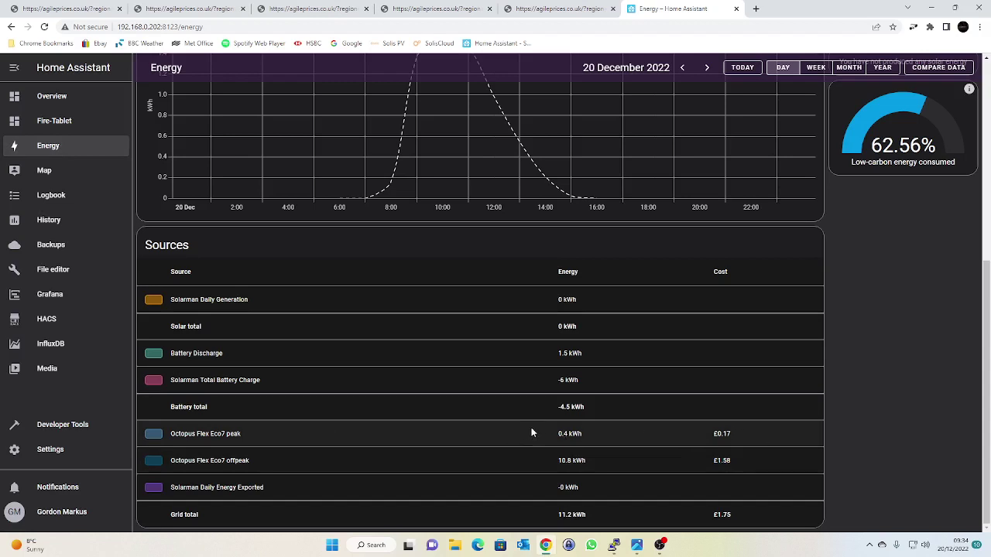
Open the Energy dashboard's configuration and check the static prices of the Octopus Flex Eco7 peak and offpeak grid consumption, cancelling both without changes.
{"action": "left_click", "coordinate": [49, 450]}
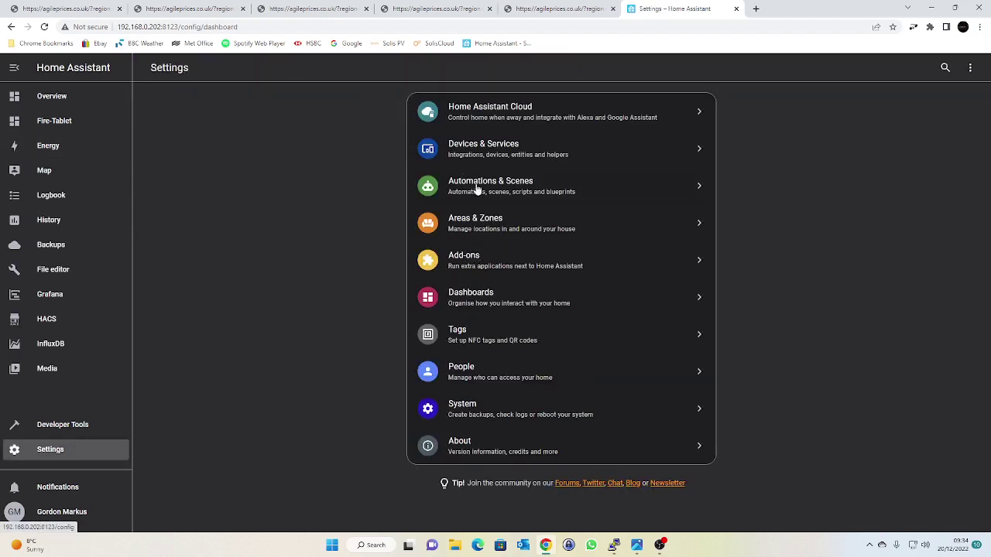
{"action": "left_click", "coordinate": [477, 302]}
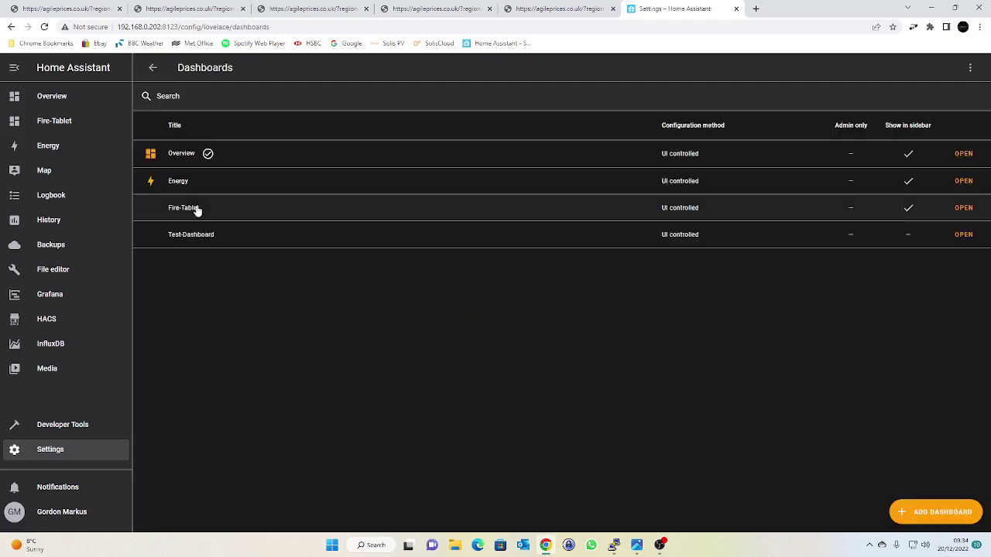
{"action": "left_click", "coordinate": [178, 184]}
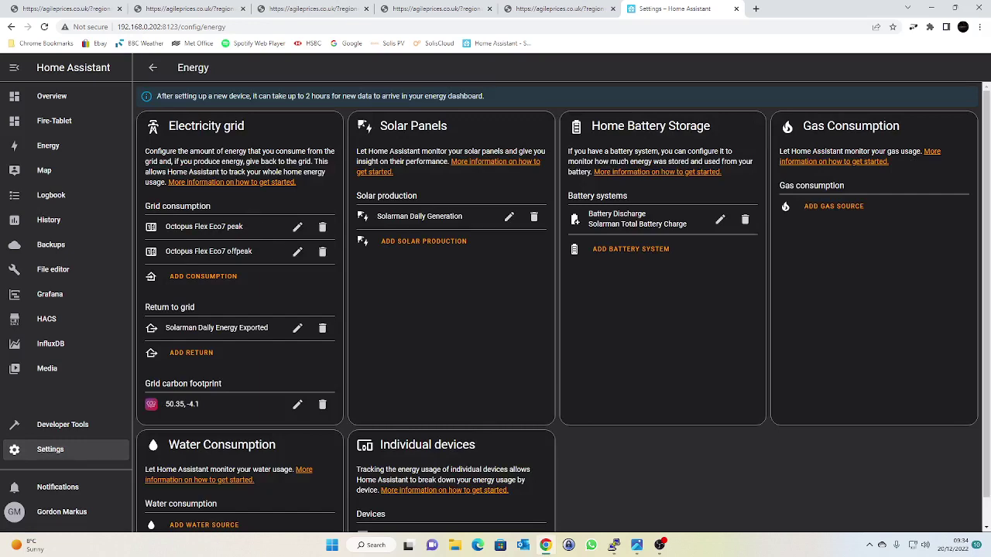
{"action": "left_click", "coordinate": [297, 226]}
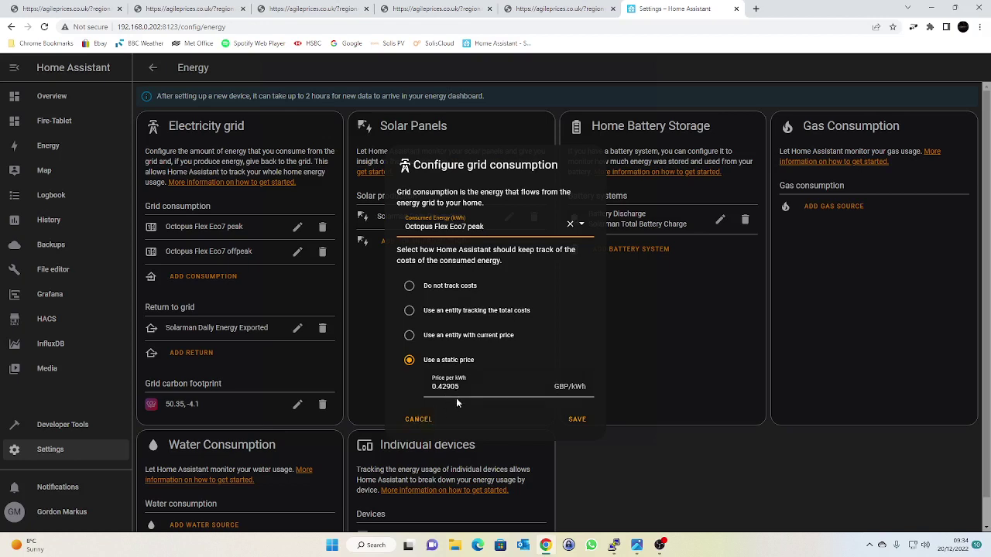
{"action": "left_click", "coordinate": [418, 419]}
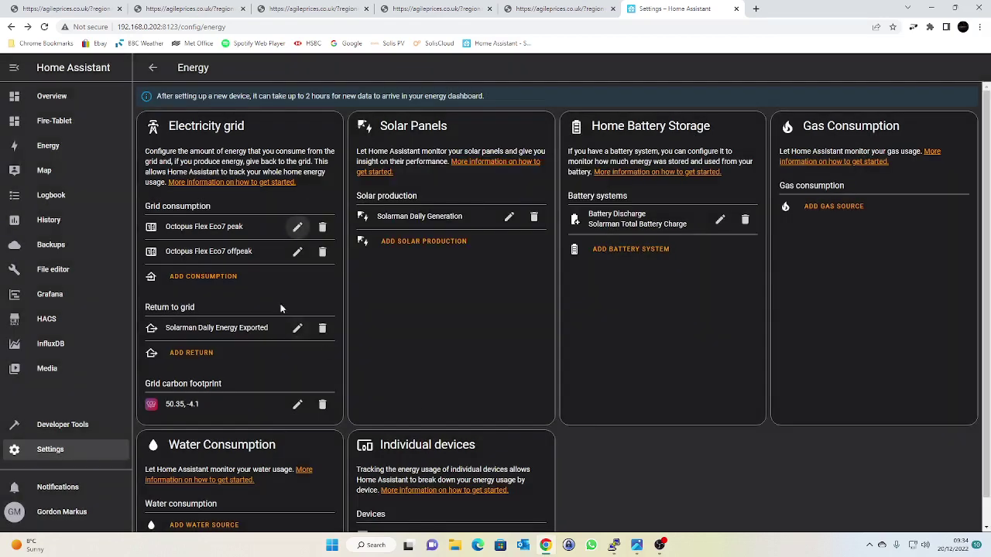
{"action": "left_click", "coordinate": [297, 253]}
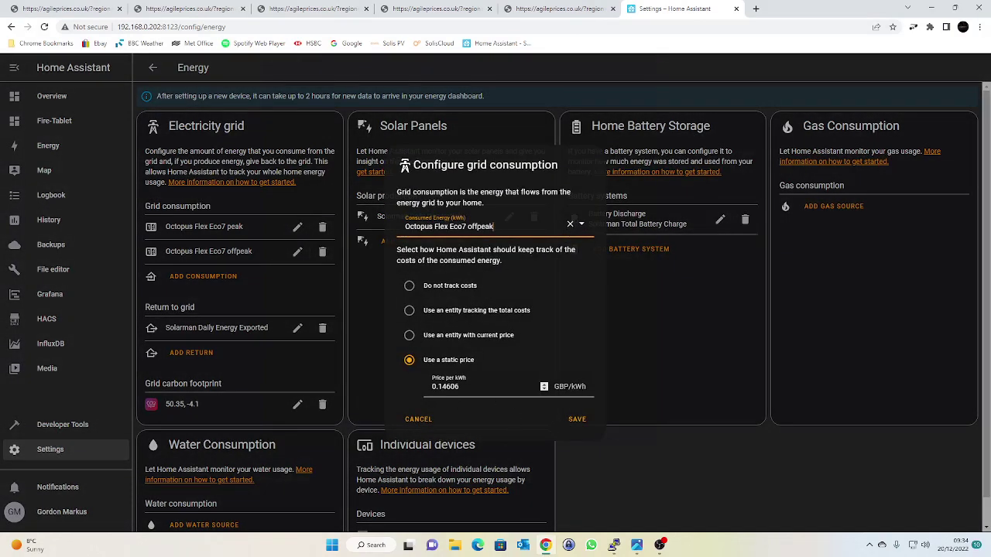
{"action": "left_click", "coordinate": [418, 420]}
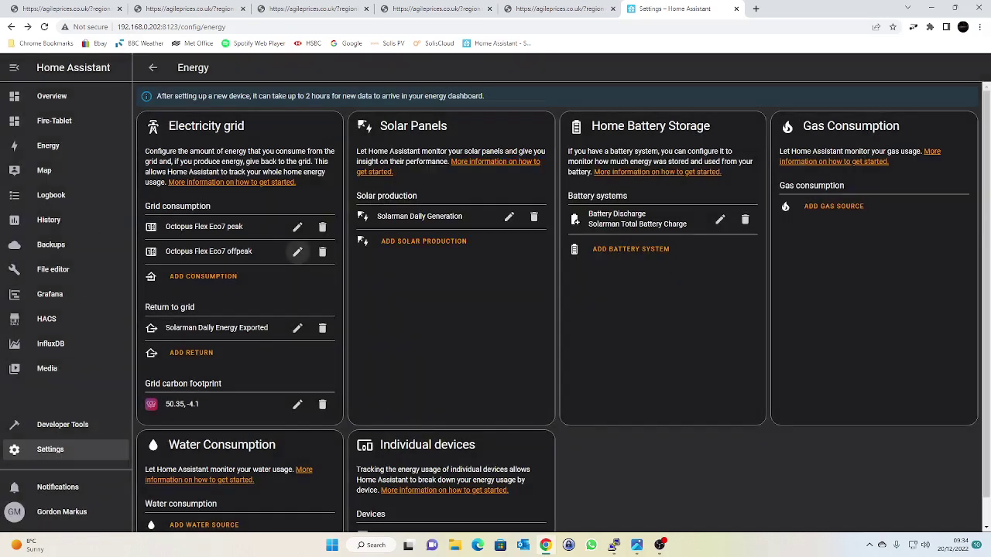